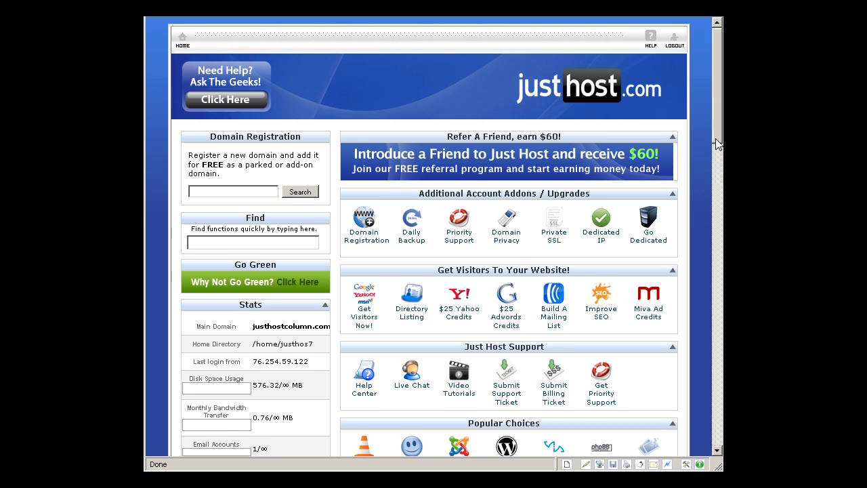
# - Scroll the cPanel home page down past the upgrades and support to Popular Choices, Quick Start and Mail
pyautogui.moveTo(718, 144); pyautogui.dragTo(716, 163)
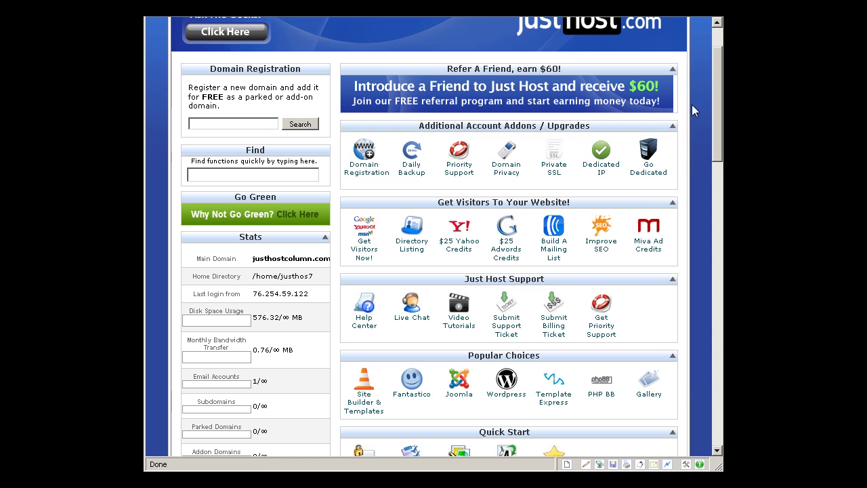
pyautogui.scroll(-1, 699, 105)
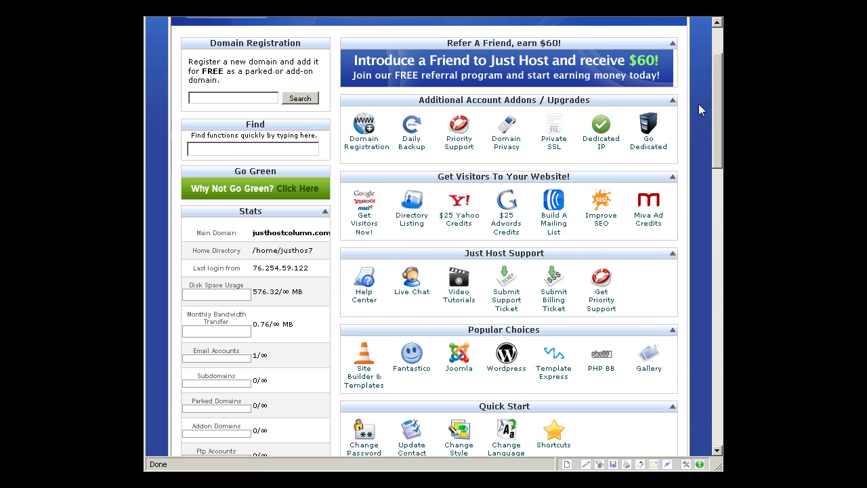
pyautogui.scroll(-1, 698, 109)
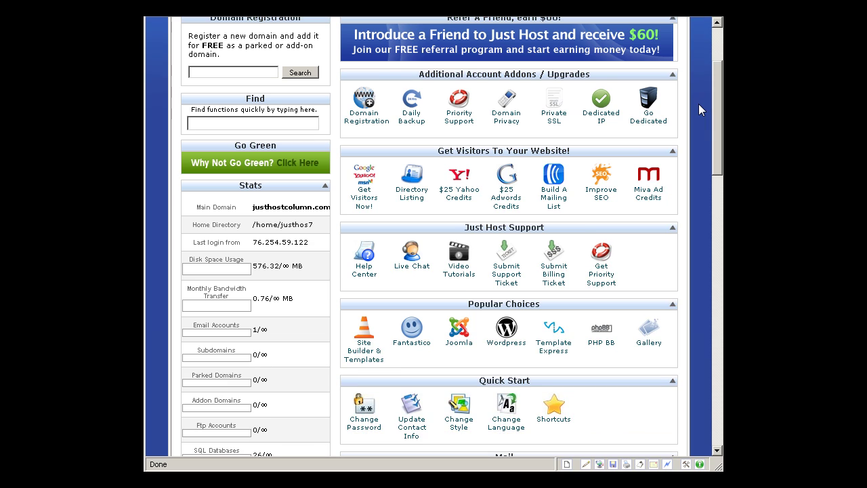
pyautogui.scroll(-1, 698, 103)
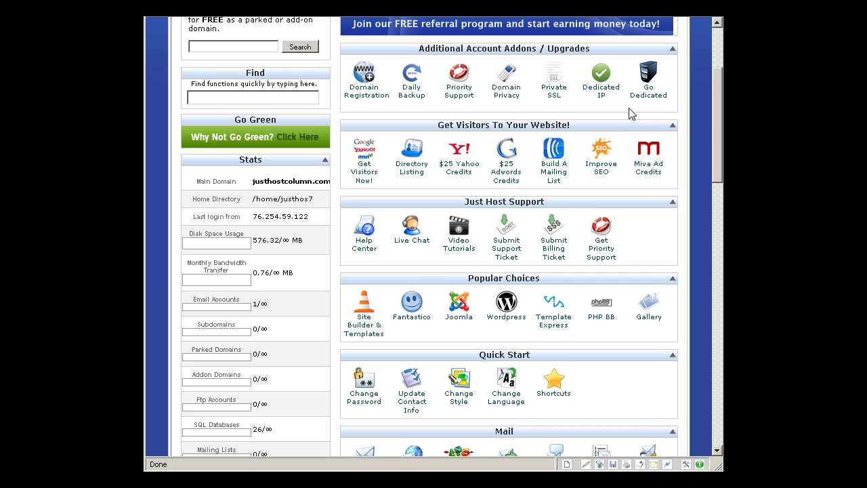
# - Scroll further down until the full Mail section and the Files tools appear beside the account stats
pyautogui.moveTo(719, 126); pyautogui.dragTo(717, 143)
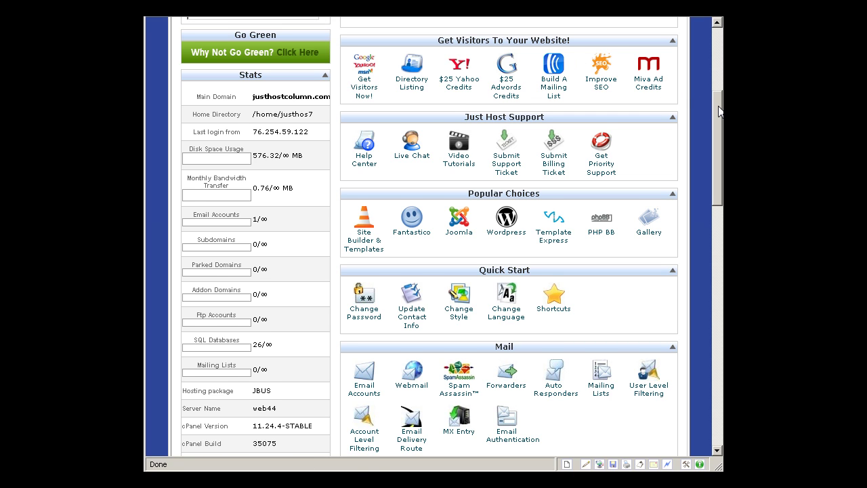
pyautogui.moveTo(719, 112); pyautogui.dragTo(711, 137)
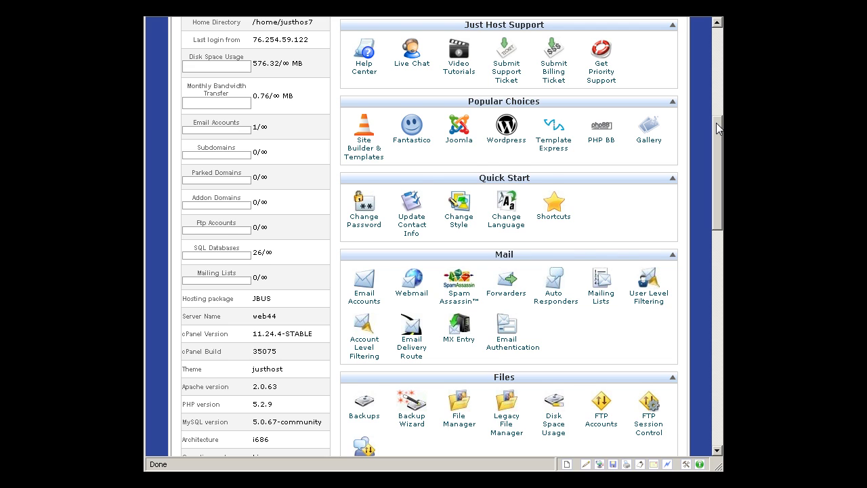
# - Scroll down to show the entire Files section and the top of Domains
pyautogui.moveTo(718, 128); pyautogui.dragTo(718, 149)
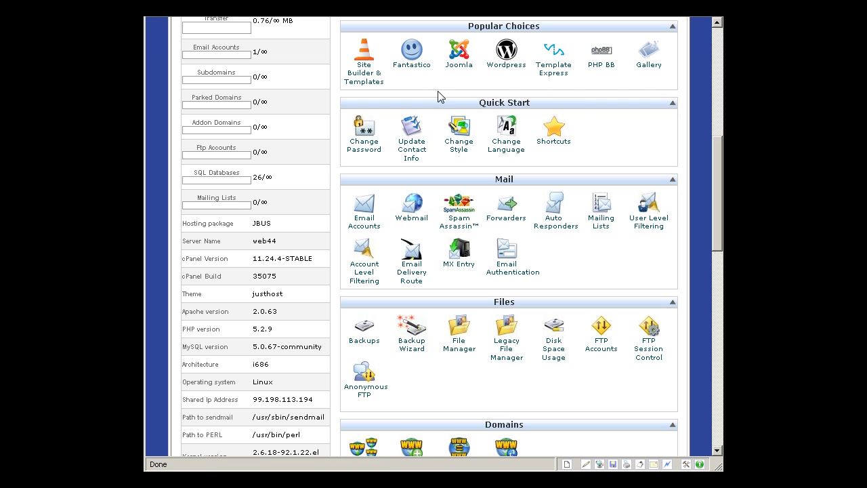
# - Open Fantastico from Popular Choices and scroll through its script list
pyautogui.click(422, 70)
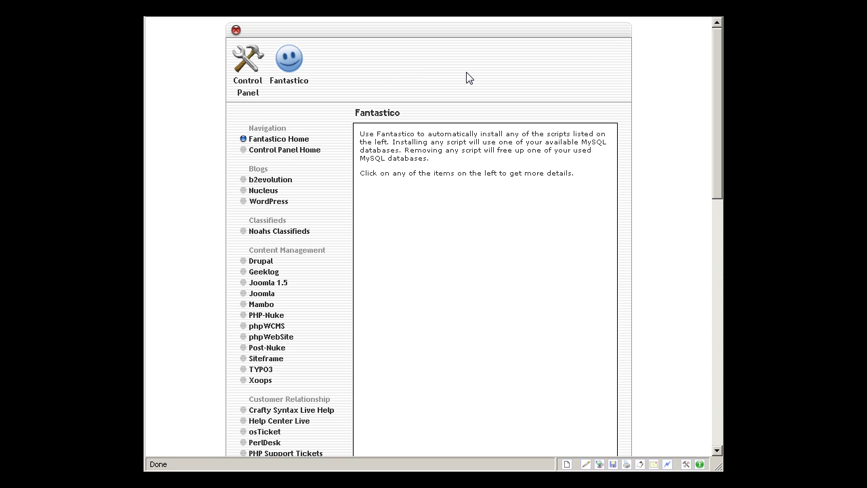
pyautogui.scroll(-1, 469, 78)
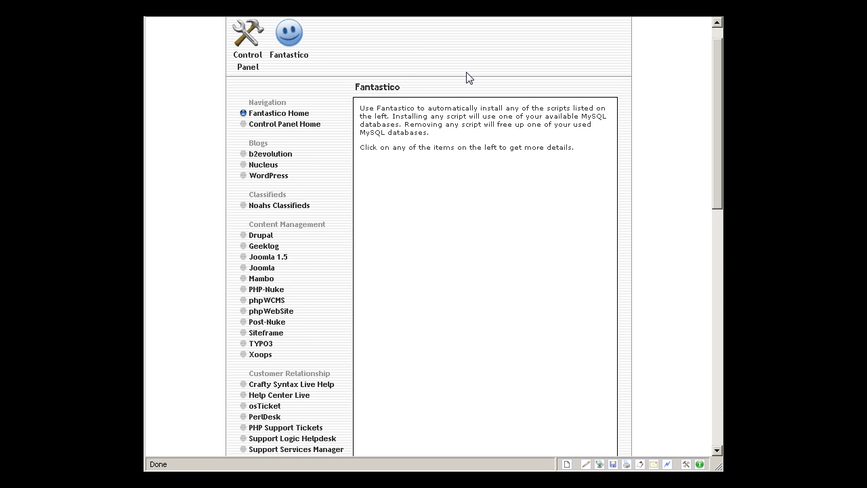
pyautogui.scroll(-1, 470, 78)
pyautogui.scroll(-1, 467, 77)
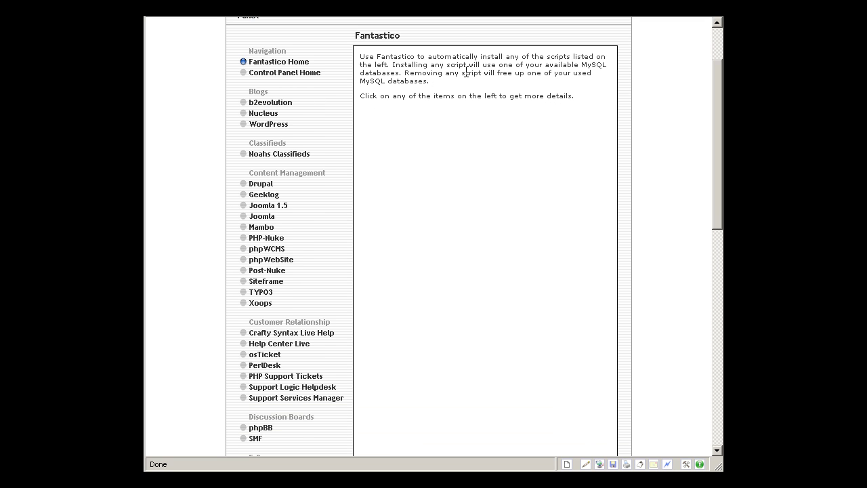
# - Open the WordPress 2.7.1 page and highlight the existing /WordPress installation entry
pyautogui.click(275, 126)
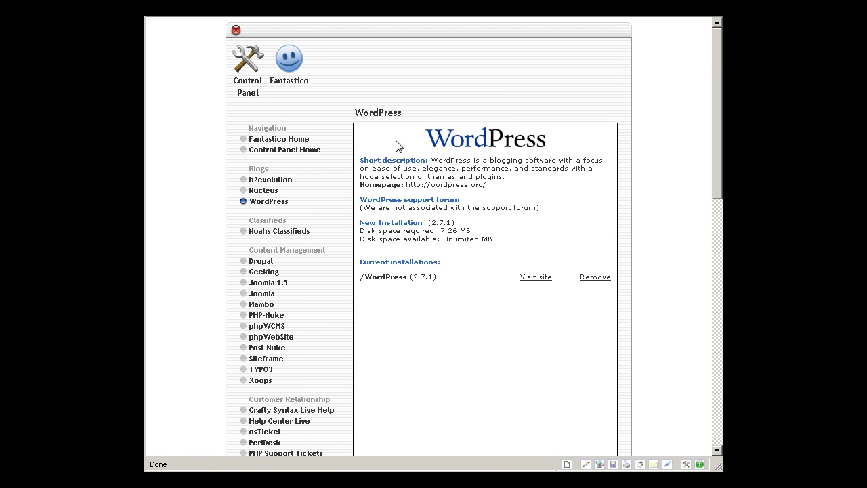
pyautogui.scroll(-1, 459, 150)
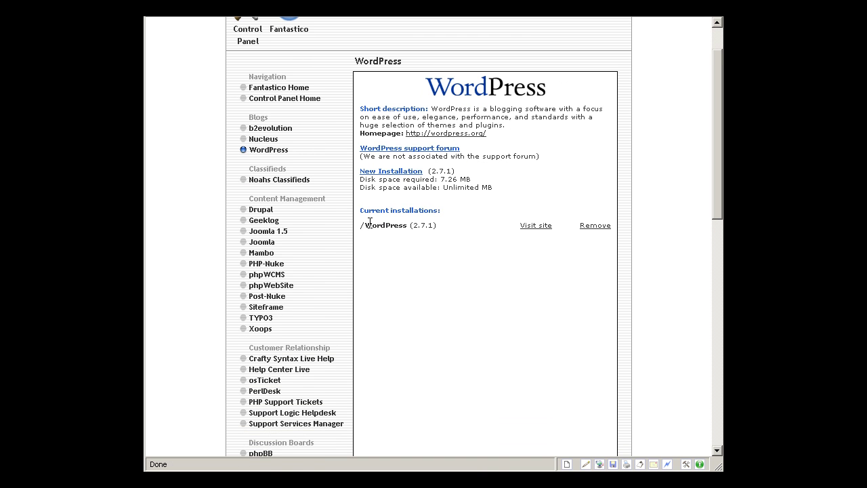
pyautogui.moveTo(360, 224); pyautogui.dragTo(447, 235)
pyautogui.click(446, 234)
# - Install WordPress into the newblog directory with administrator username admin and finish the installation
pyautogui.click(410, 174)
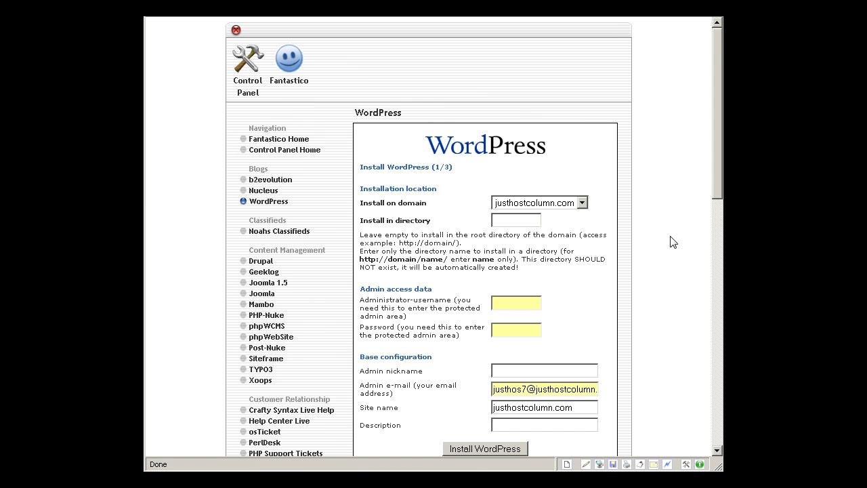
pyautogui.write('newblog')
pyautogui.click(535, 302)
pyautogui.write('admin')
pyautogui.scroll(-5, 535, 305)
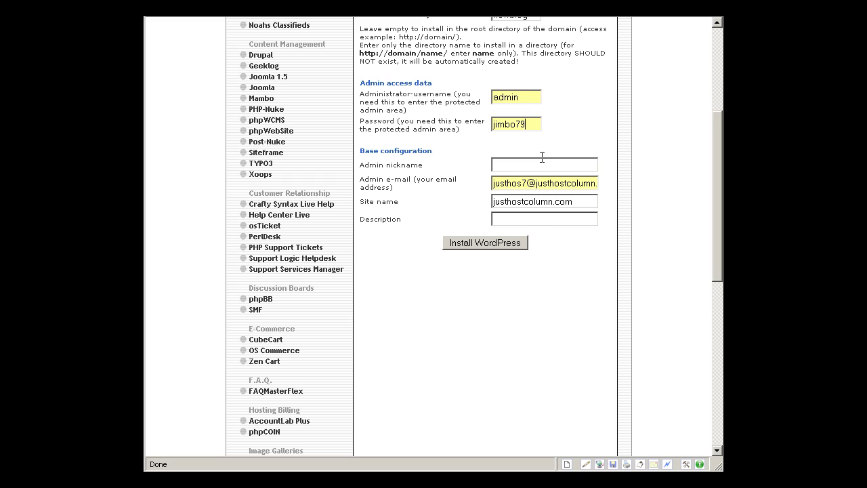
pyautogui.click(548, 163)
pyautogui.click(516, 246)
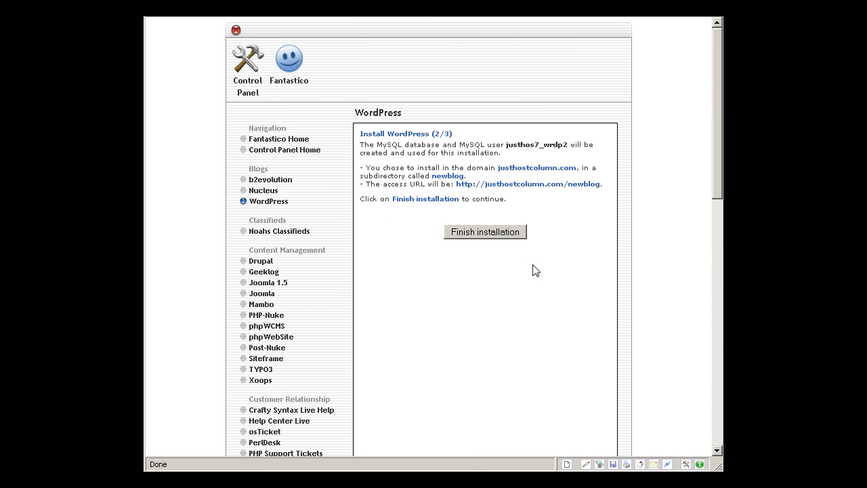
pyautogui.click(495, 237)
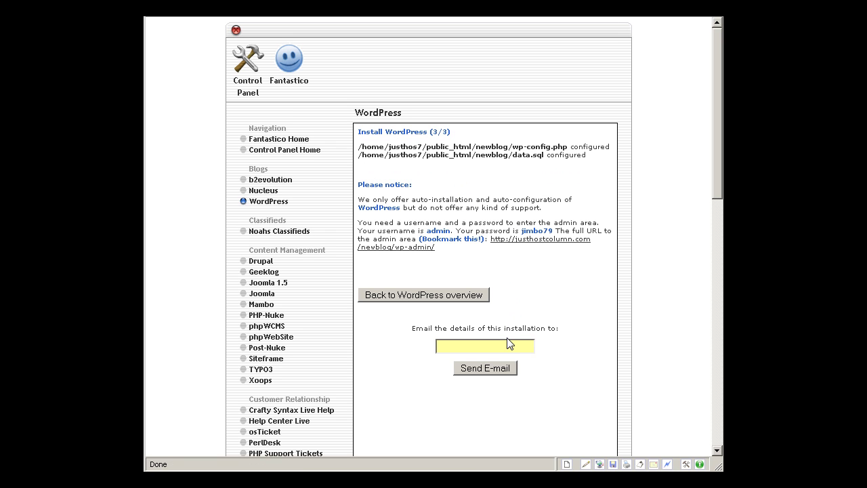
# - Log in to the new blog's wp-admin as admin, declining to save the password
pyautogui.click(546, 242)
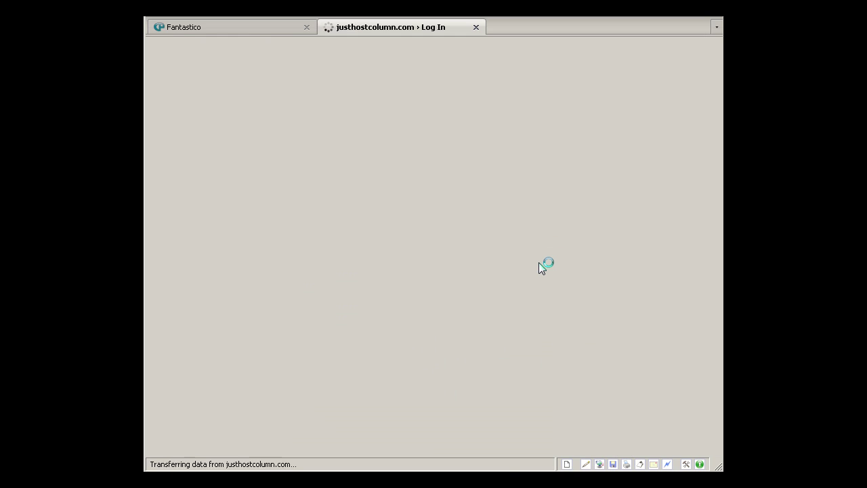
pyautogui.write('admin')
pyautogui.press('Tab')
pyautogui.write('*******')
pyautogui.press('Return')
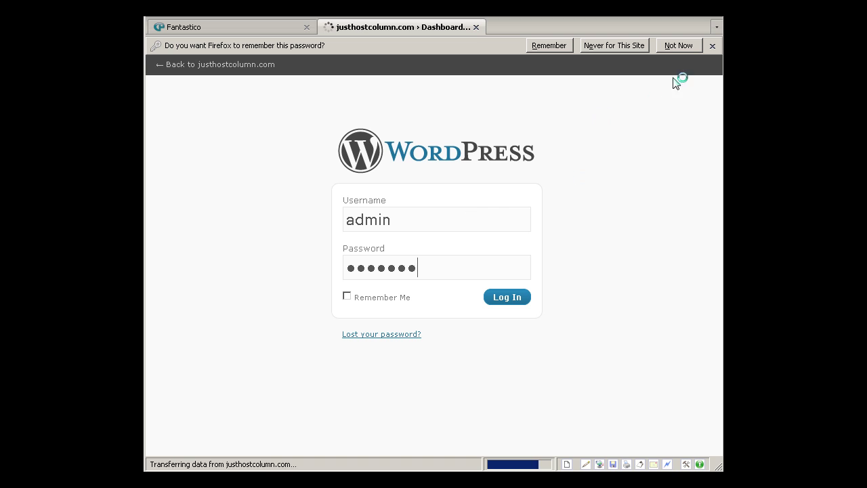
pyautogui.click(711, 46)
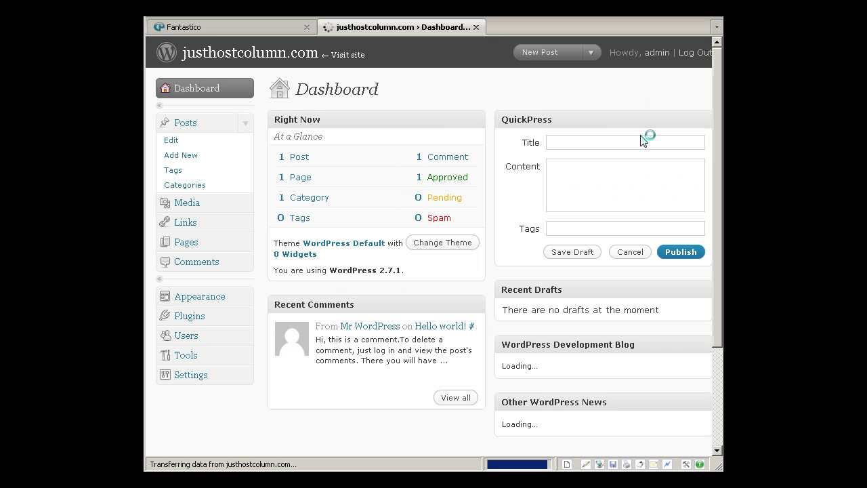
# - Visit the live justhostcolumn.com site and view its Hello world! post
pyautogui.scroll(-3, 640, 140)
pyautogui.scroll(3, 640, 139)
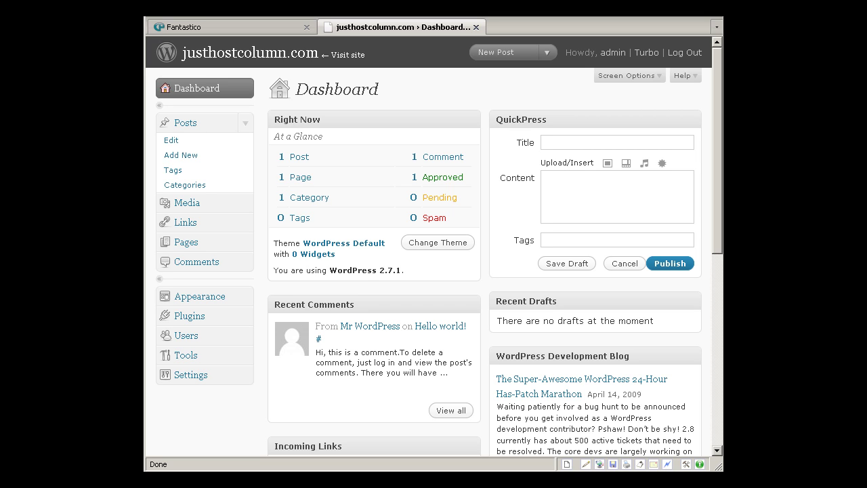
pyautogui.click(196, 88)
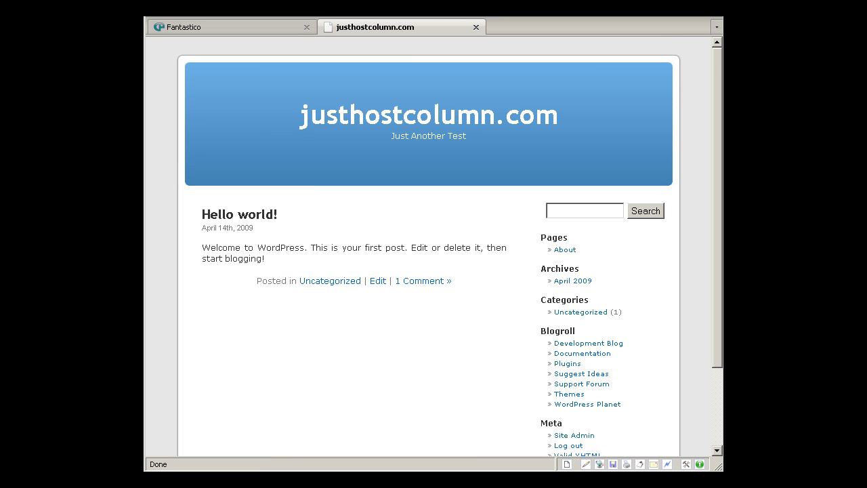
pyautogui.scroll(-3, 472, 147)
pyautogui.scroll(3, 472, 147)
# - Close the blog, scroll Fantastico's categories down to Extras, then back to Install WordPress (3/3)
pyautogui.click(477, 27)
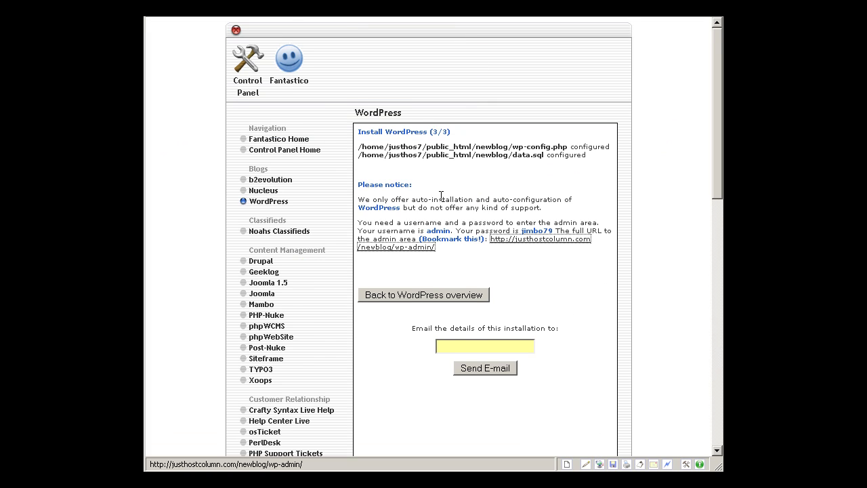
pyautogui.scroll(-2, 428, 202)
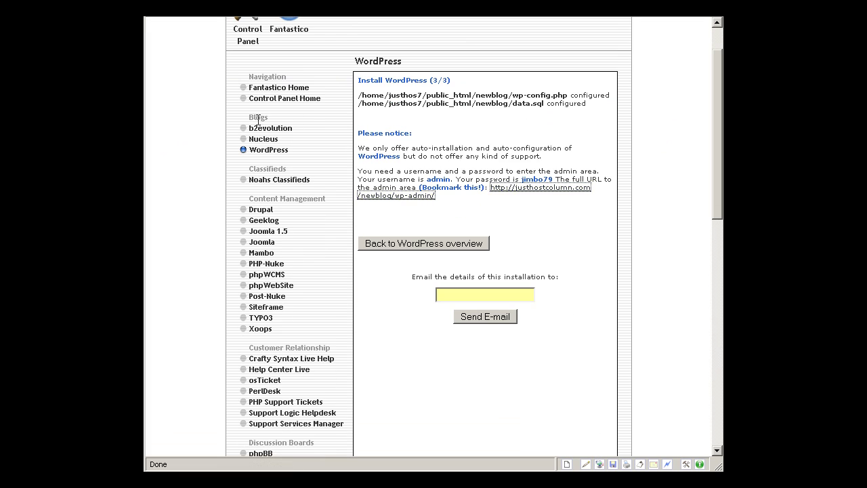
pyautogui.scroll(-3, 362, 174)
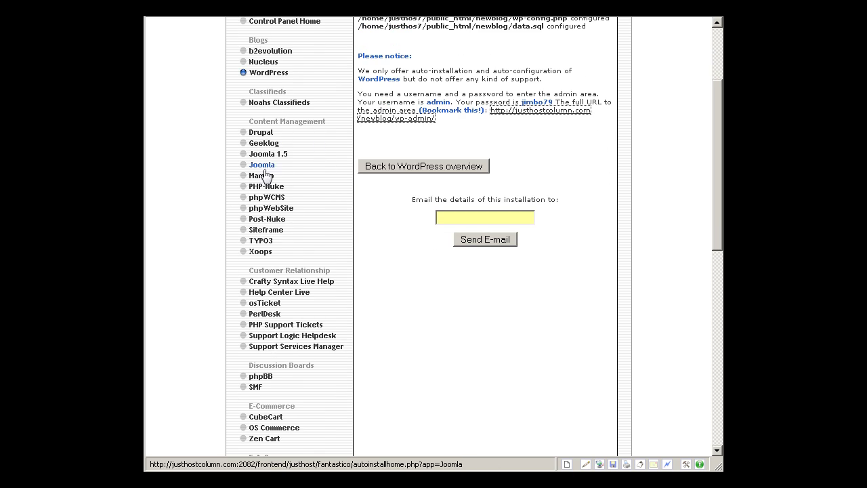
pyautogui.scroll(-3, 364, 255)
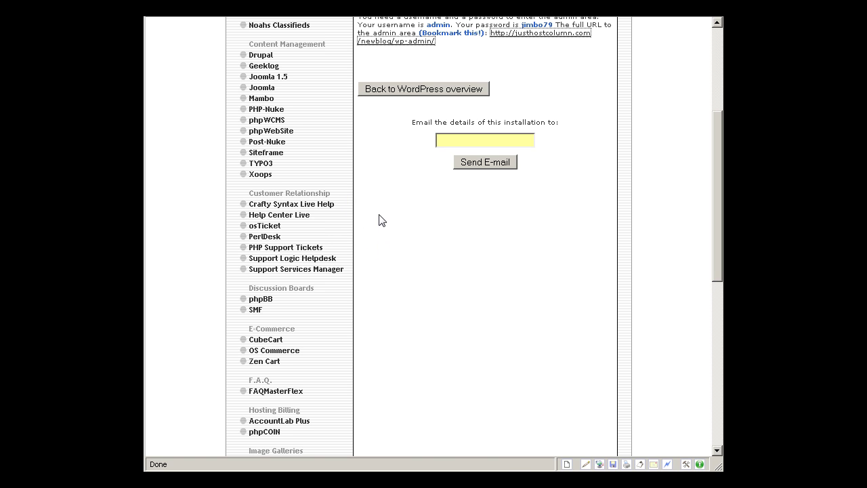
pyautogui.scroll(-6, 422, 275)
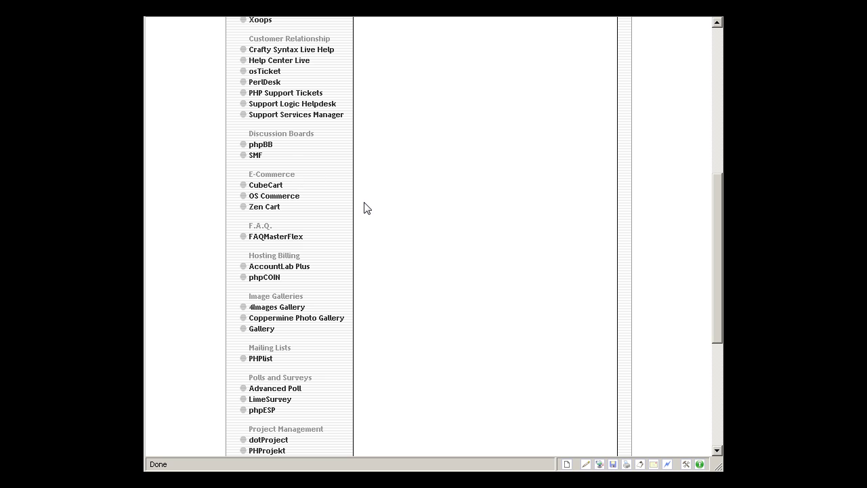
pyautogui.scroll(-3, 364, 210)
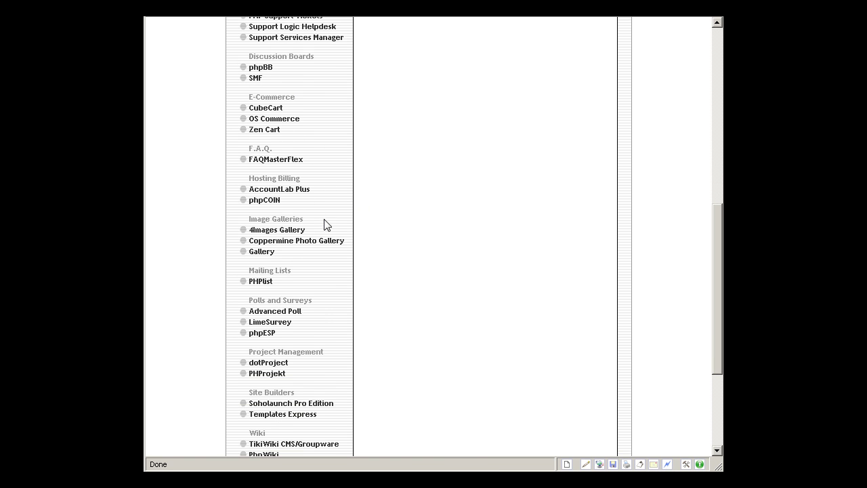
pyautogui.scroll(-2, 358, 221)
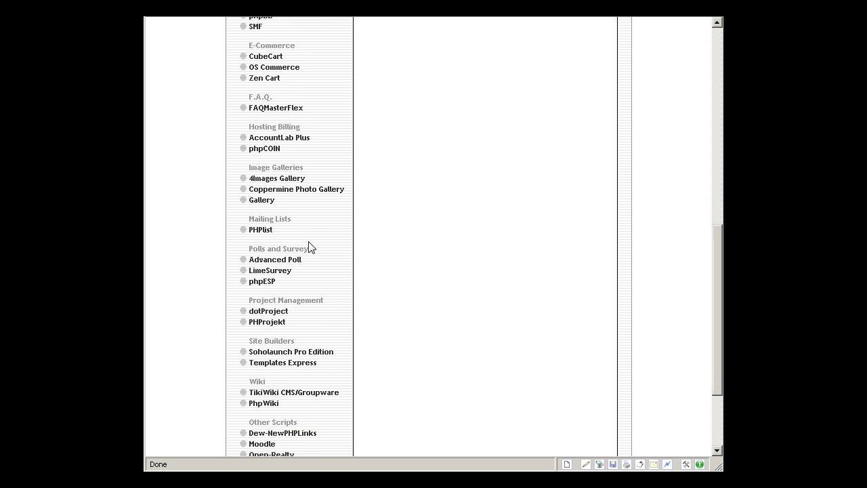
pyautogui.scroll(-3, 322, 262)
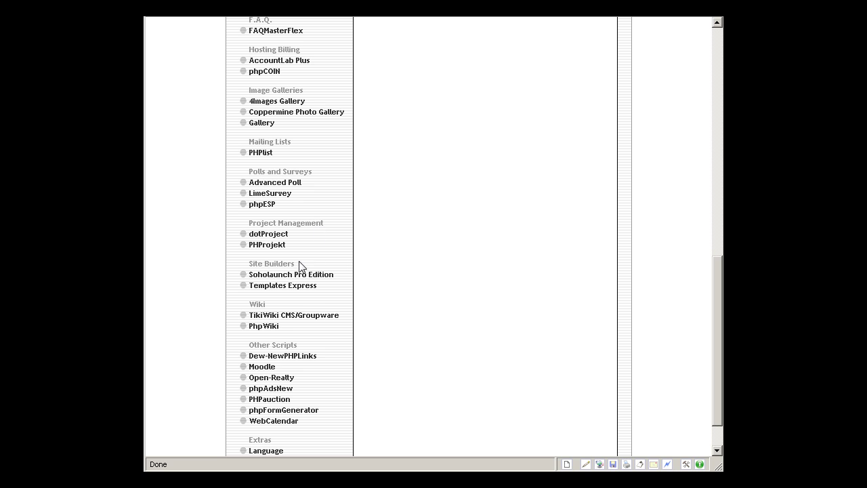
pyautogui.scroll(-2, 454, 321)
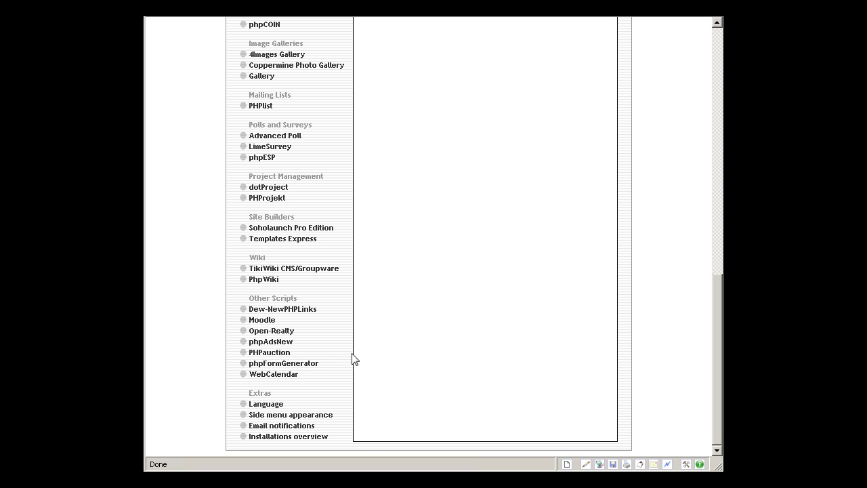
pyautogui.scroll(10, 483, 381)
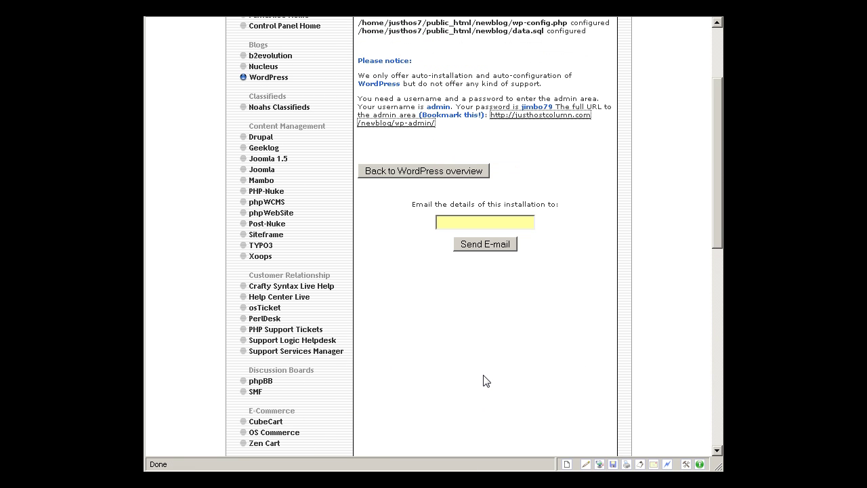
pyautogui.scroll(3, 483, 381)
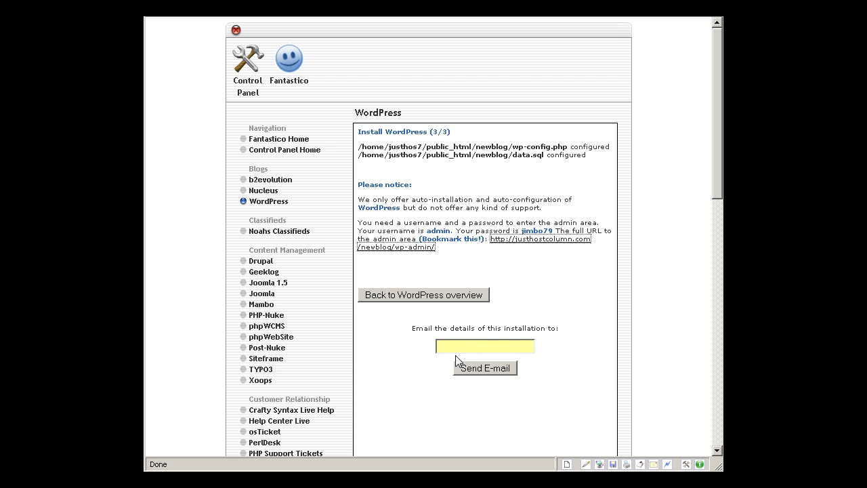
# - Return to the cPanel home page and scroll down to the Mail, Files, Domains and Databases sections
pyautogui.click(253, 77)
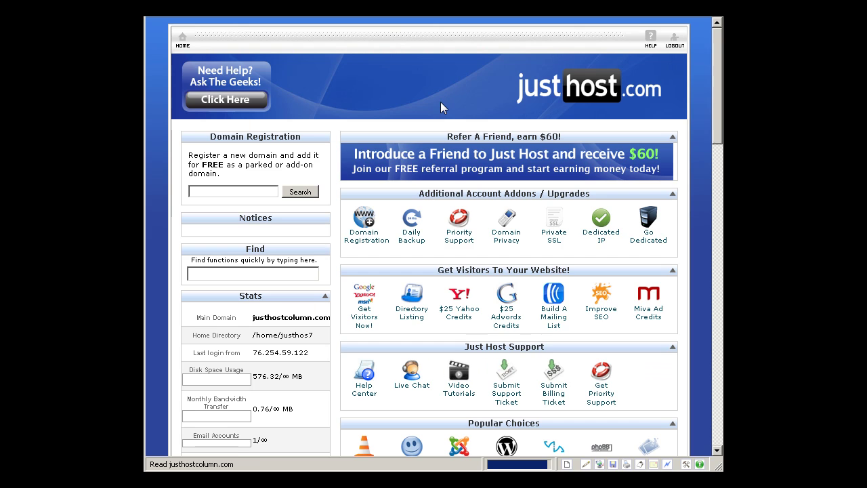
pyautogui.scroll(-7, 692, 207)
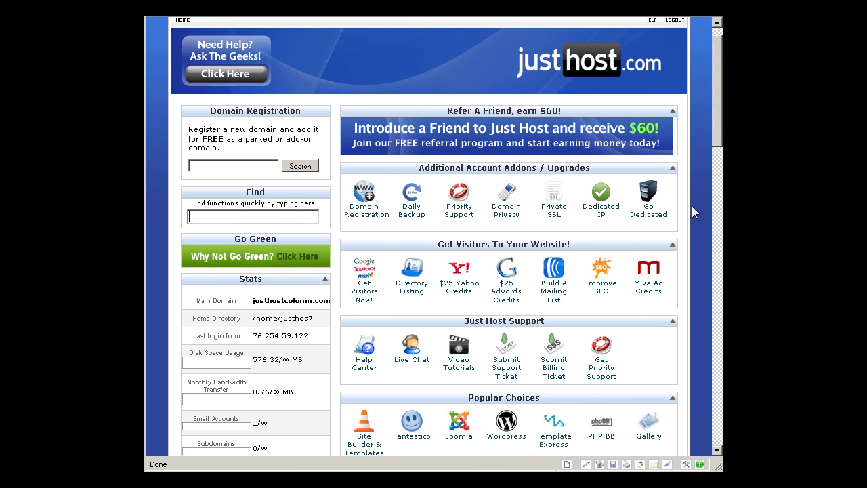
pyautogui.scroll(-1, 691, 212)
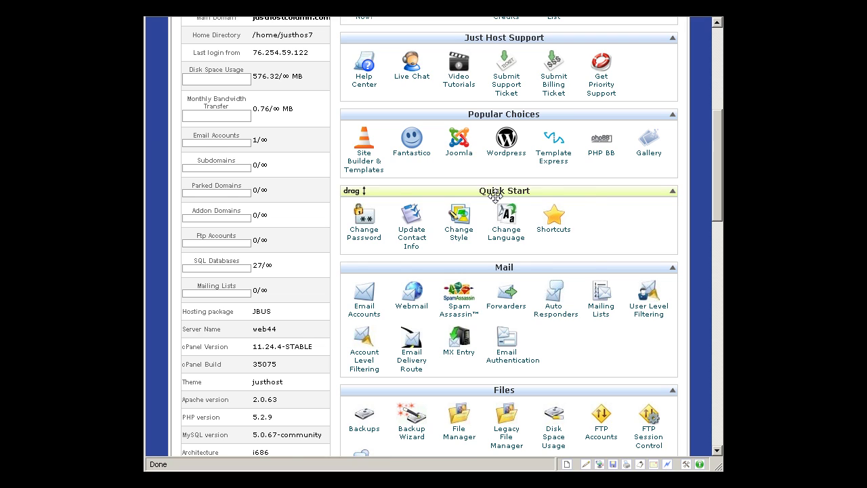
pyautogui.scroll(-1, 499, 192)
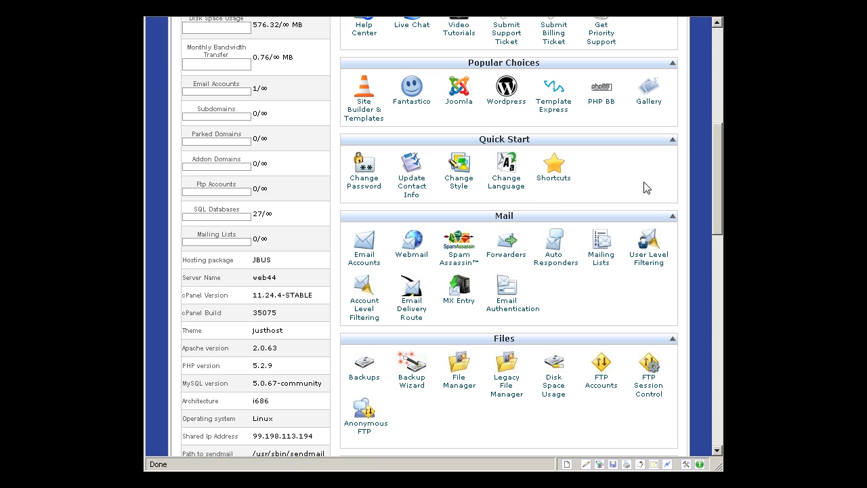
pyautogui.scroll(-4, 646, 188)
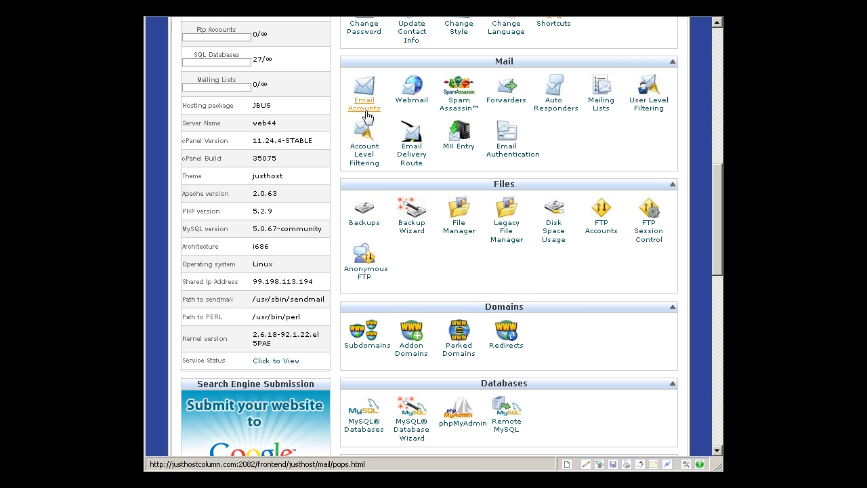
pyautogui.scroll(5, 276, 130)
pyautogui.scroll(2, 276, 130)
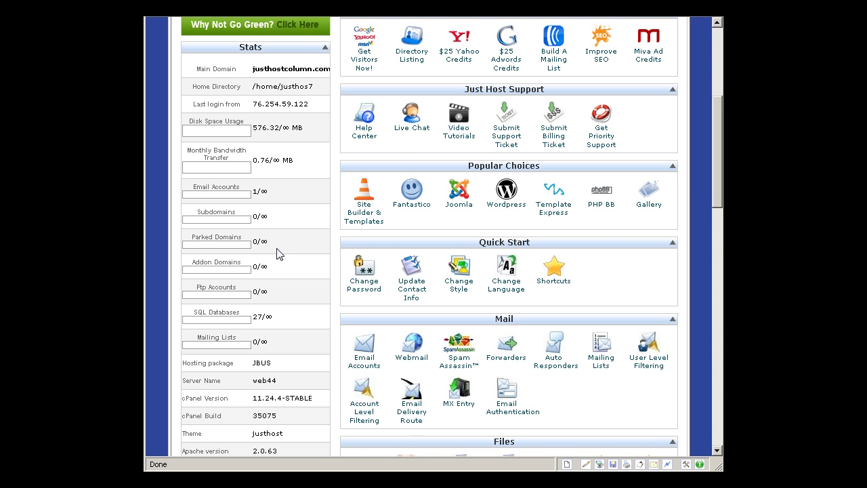
pyautogui.scroll(-8, 277, 303)
pyautogui.scroll(-1, 276, 302)
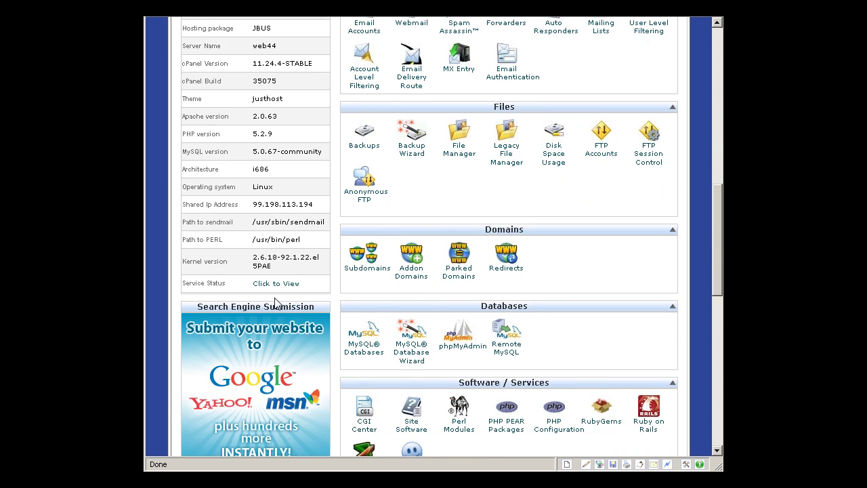
pyautogui.scroll(1, 282, 299)
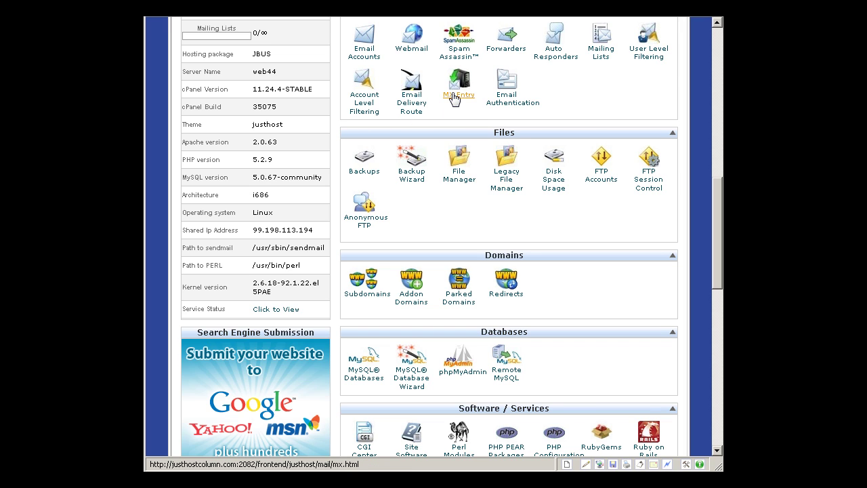
pyautogui.scroll(1, 674, 108)
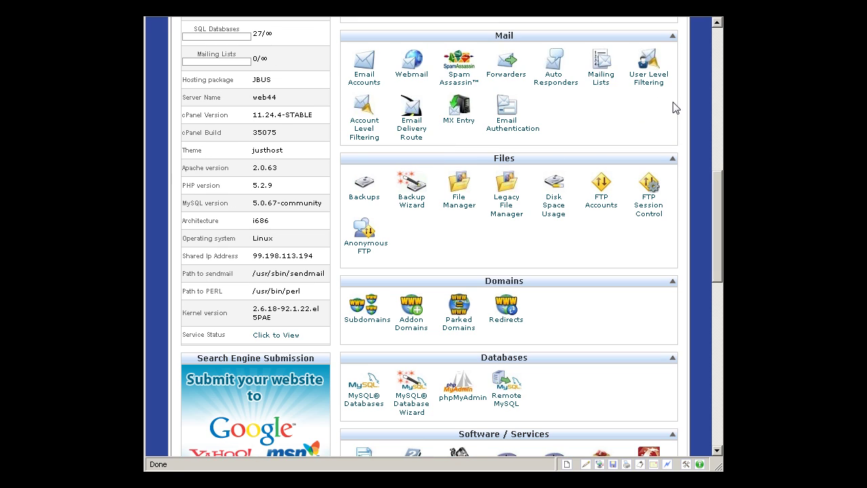
pyautogui.scroll(-2, 577, 98)
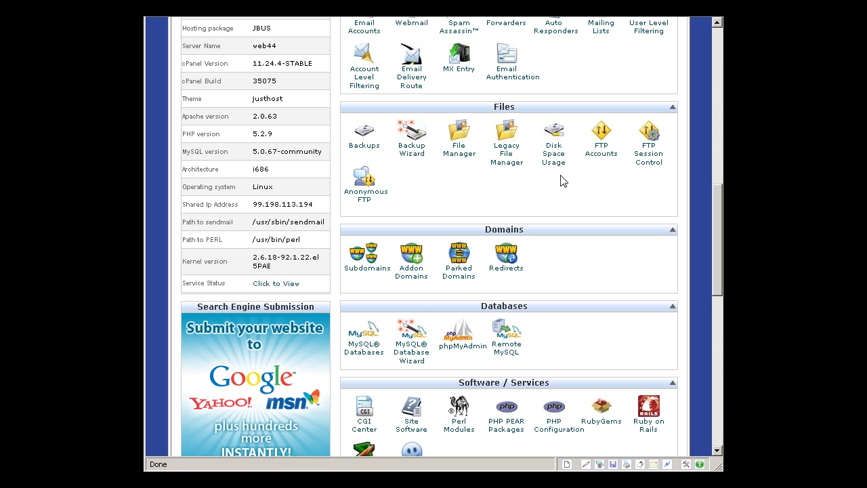
pyautogui.scroll(1, 561, 188)
pyautogui.scroll(6, 554, 184)
pyautogui.scroll(1, 528, 196)
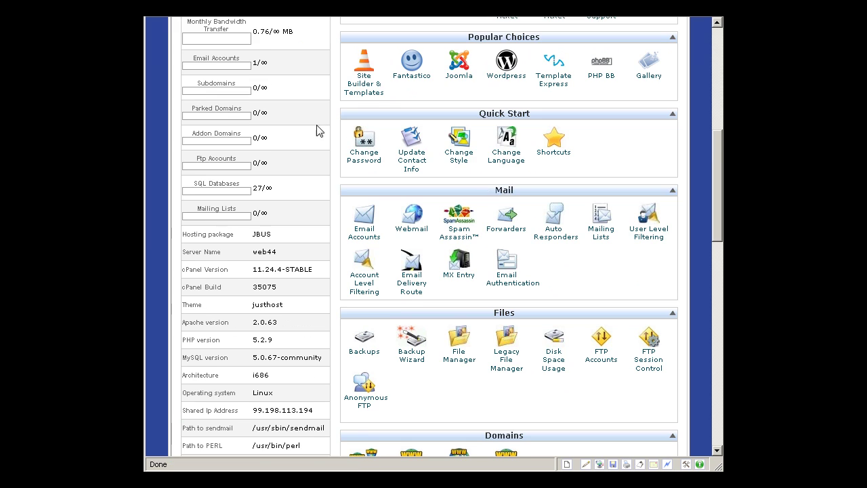
pyautogui.scroll(2, 277, 101)
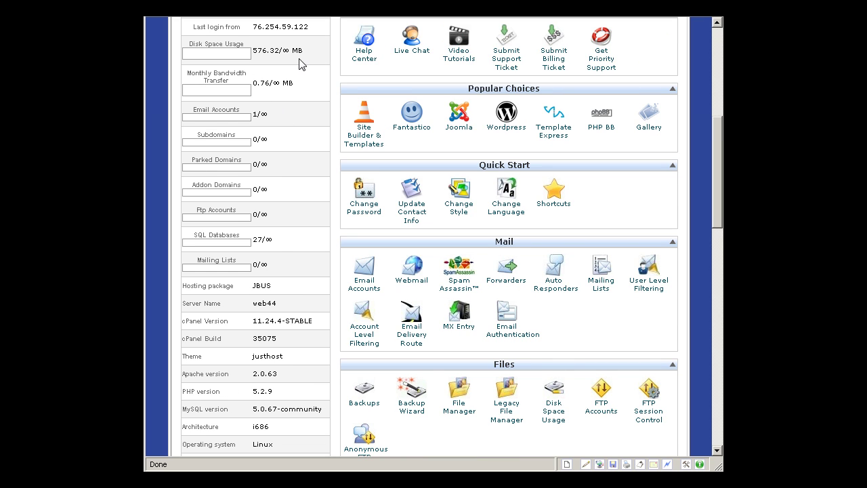
pyautogui.scroll(-4, 342, 153)
pyautogui.scroll(-11, 342, 152)
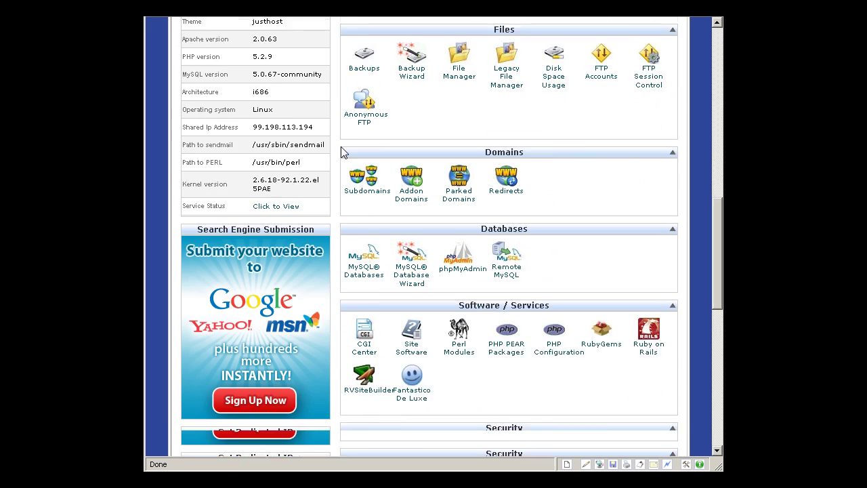
pyautogui.scroll(-5, 597, 219)
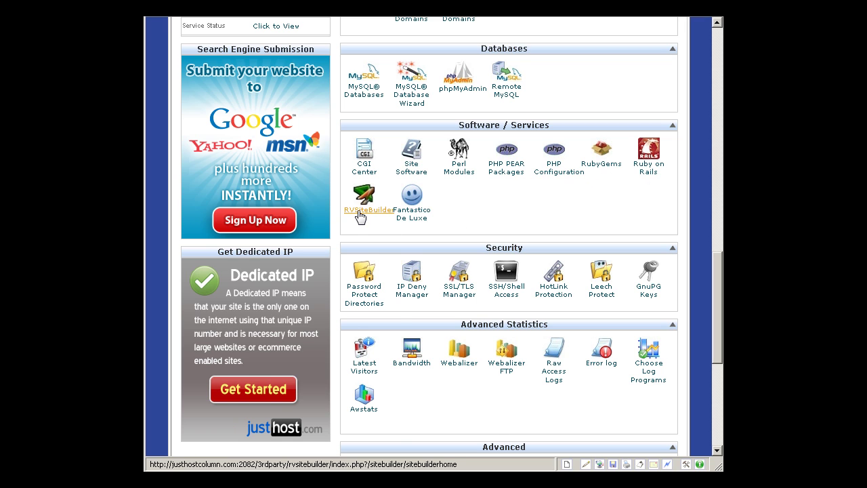
pyautogui.scroll(-5, 359, 216)
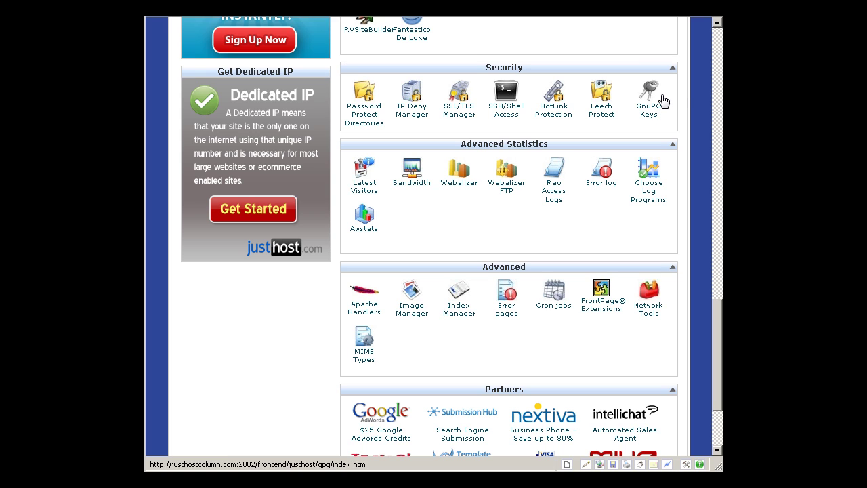
pyautogui.scroll(-1, 666, 109)
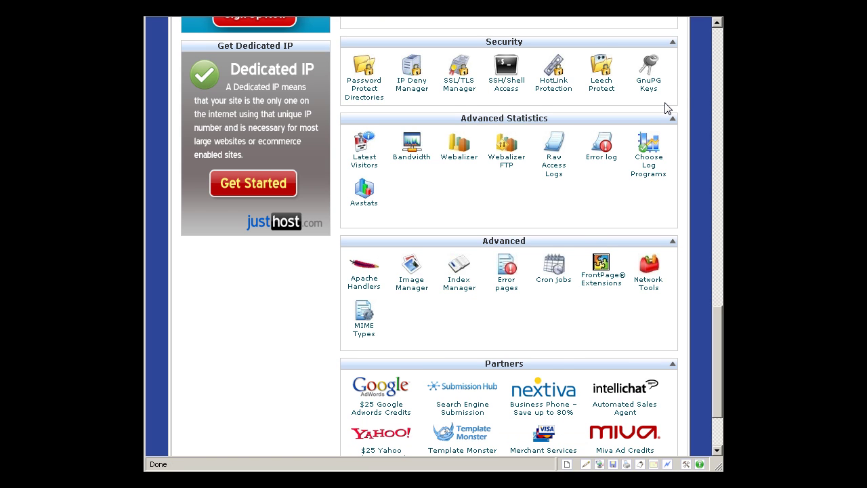
pyautogui.scroll(-2, 576, 125)
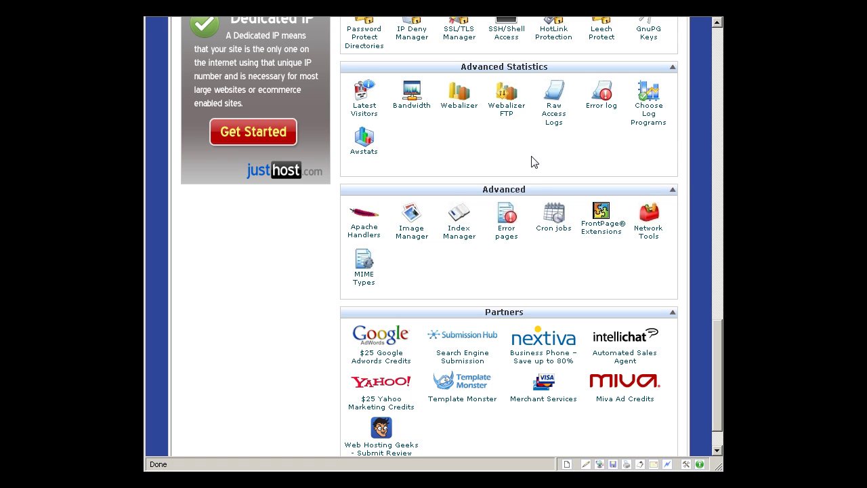
pyautogui.scroll(-2, 531, 161)
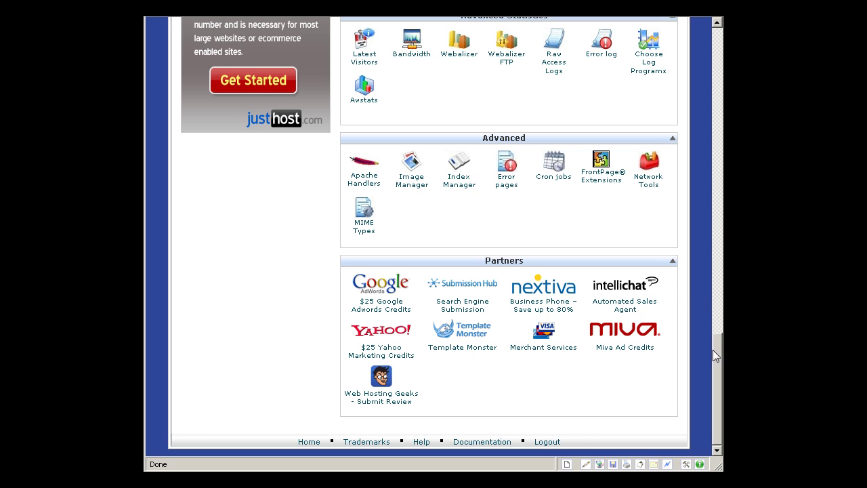
pyautogui.moveTo(717, 358); pyautogui.dragTo(706, 78)
pyautogui.click(705, 78)
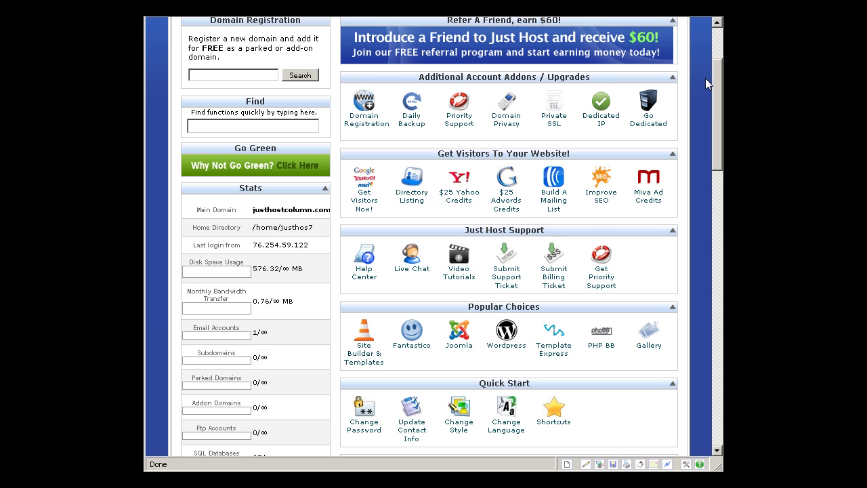
pyautogui.scroll(3, 705, 78)
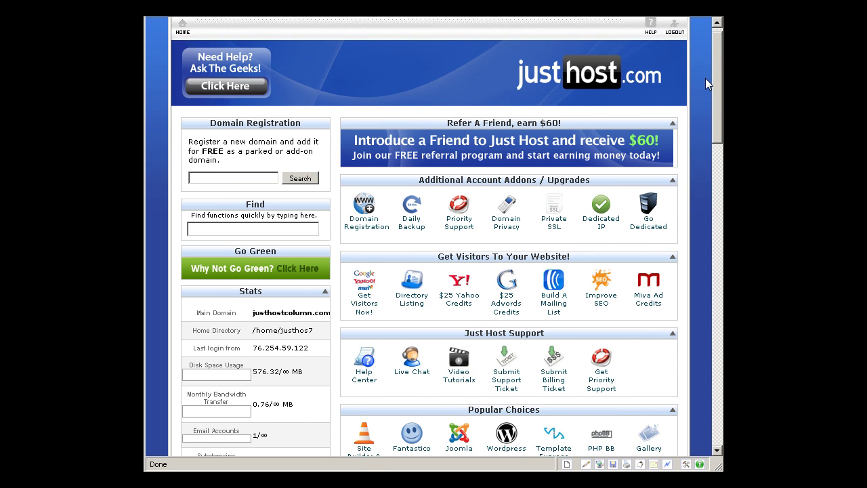